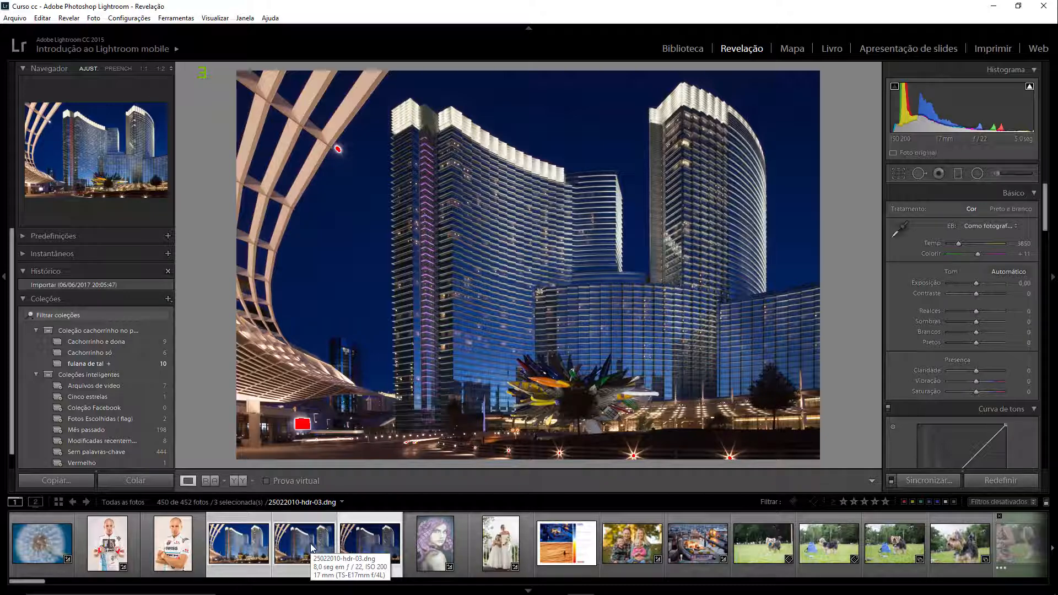
Compare the three bracketed hotel exposures 25022010-hdr-02, -03 and -04 by viewing each one in turn.
{"action": "left_click", "coordinate": [243, 541]}
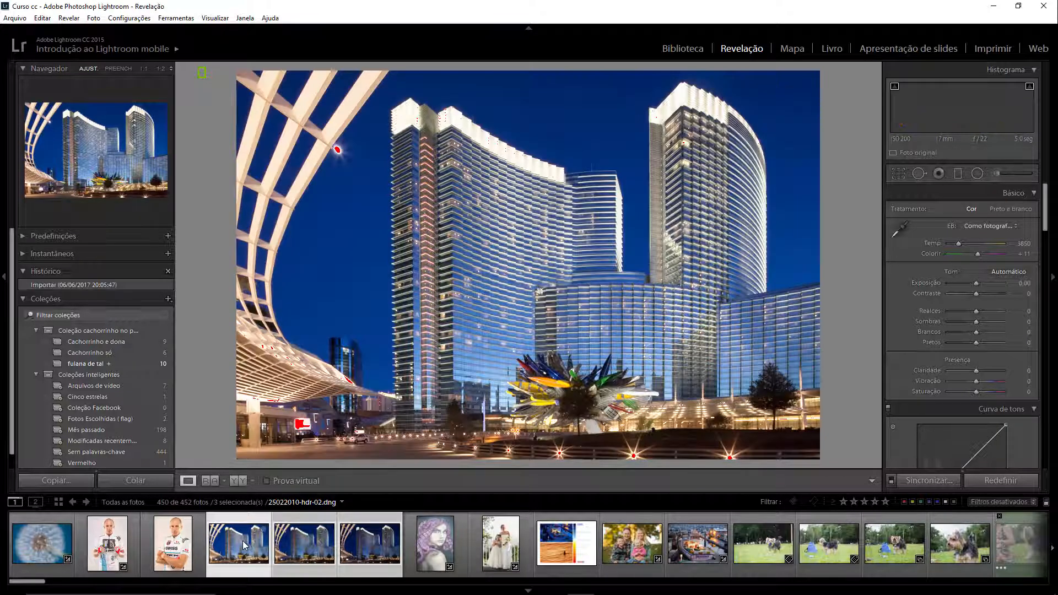
{"action": "left_click", "coordinate": [359, 546]}
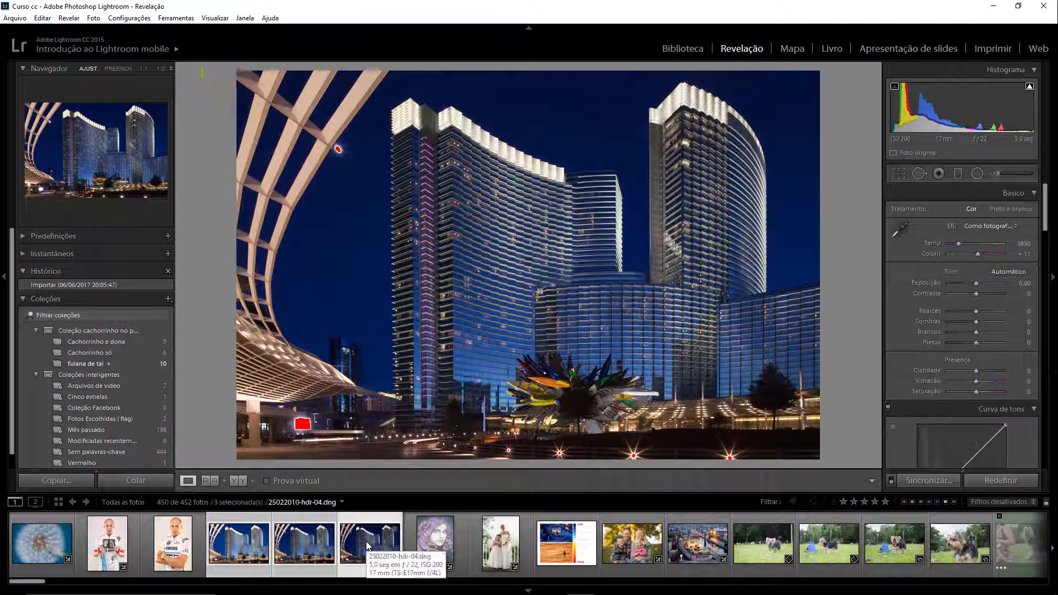
{"action": "left_click", "coordinate": [318, 547]}
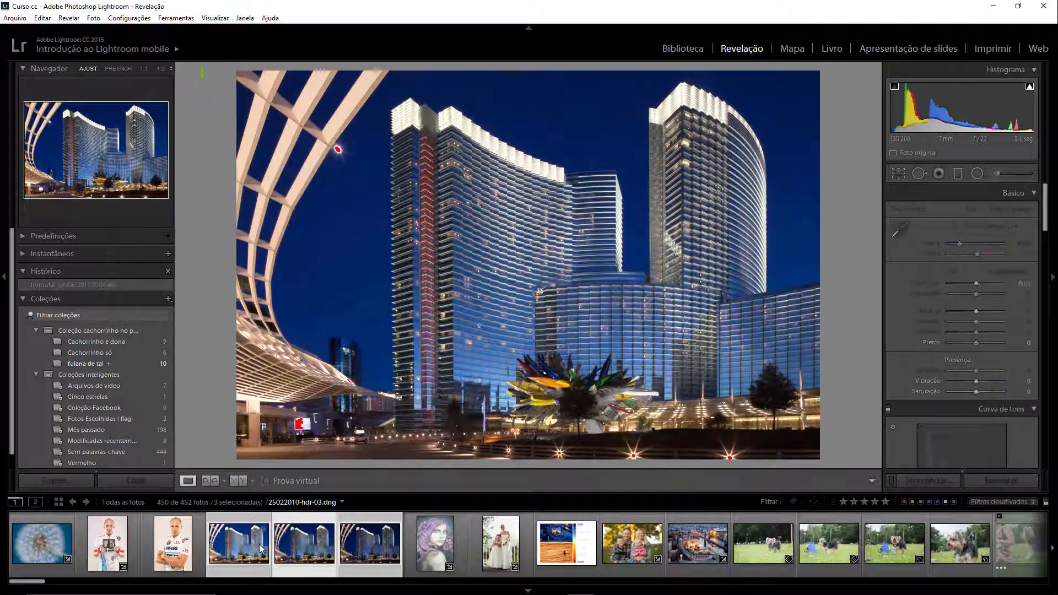
{"action": "left_click", "coordinate": [260, 549]}
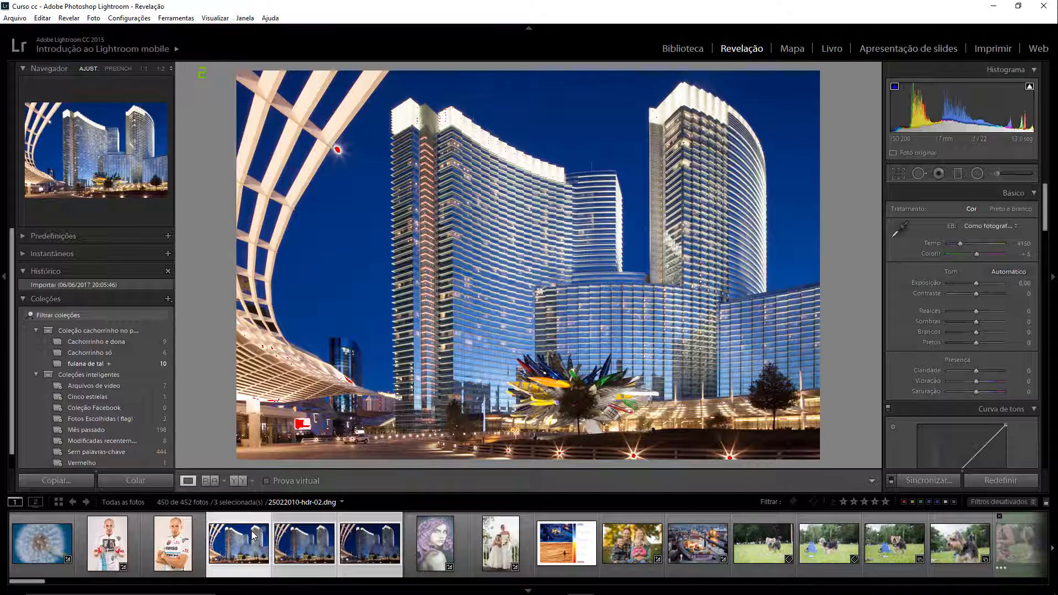
{"action": "left_click", "coordinate": [380, 545]}
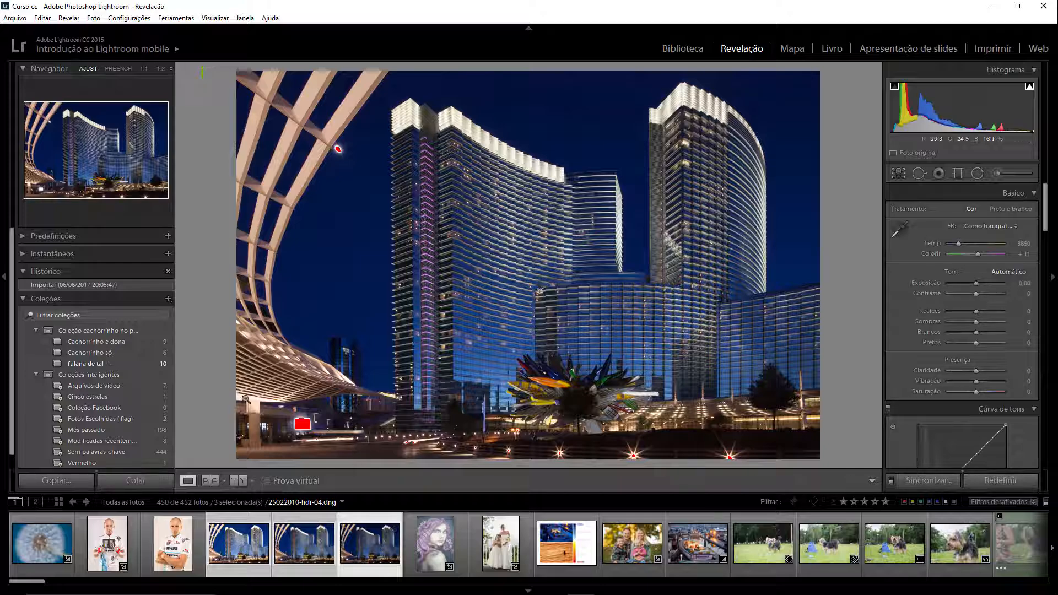
{"action": "left_click", "coordinate": [251, 543]}
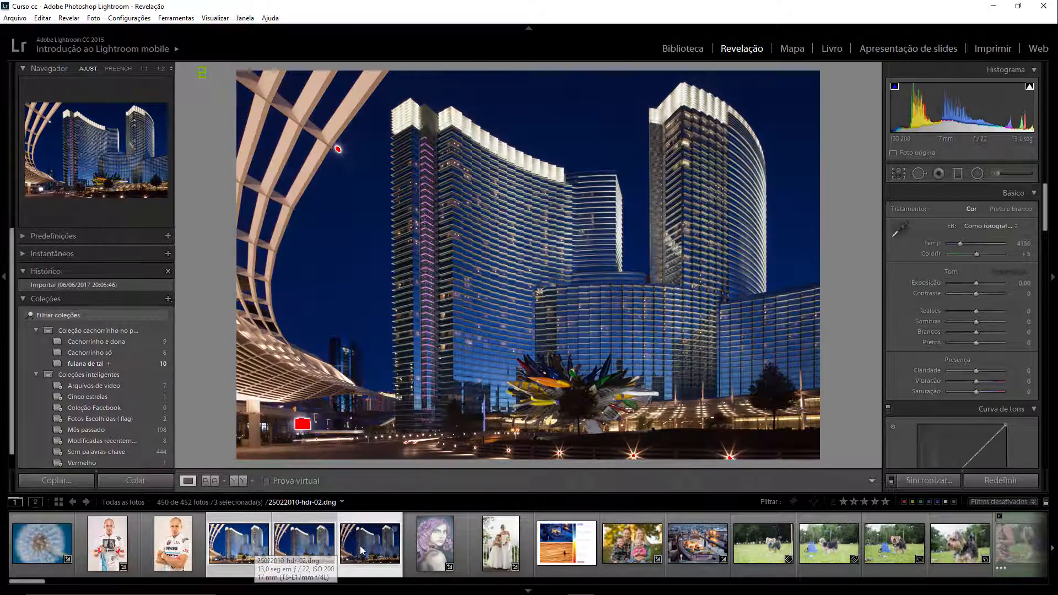
{"action": "left_click", "coordinate": [362, 550]}
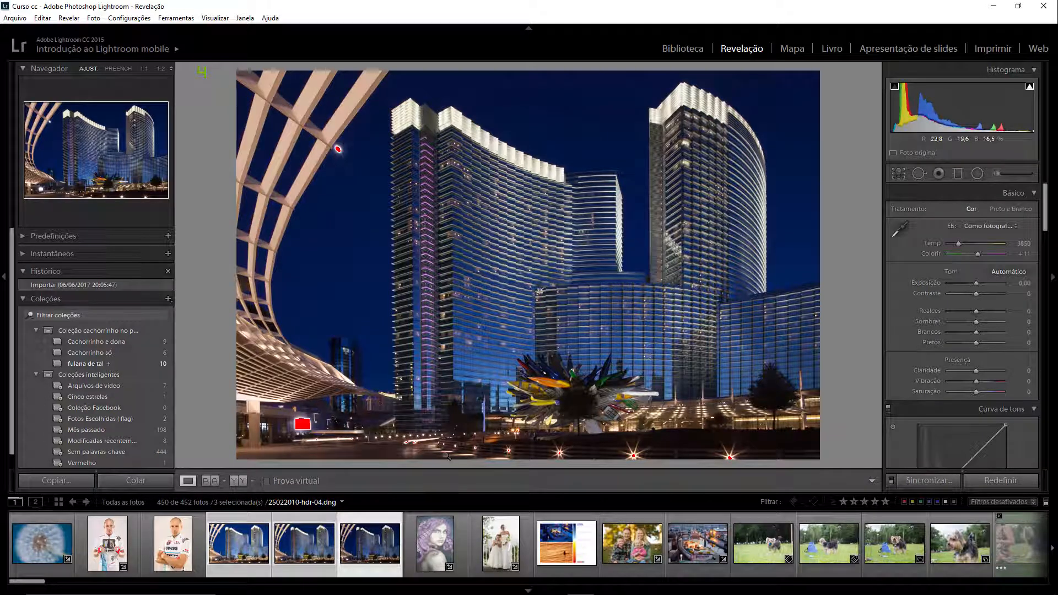
Examine the street light trails in 25022010-hdr-04 and the boat sculpture in 25022010-hdr-02 at 1:1.
{"action": "left_click", "coordinate": [411, 446]}
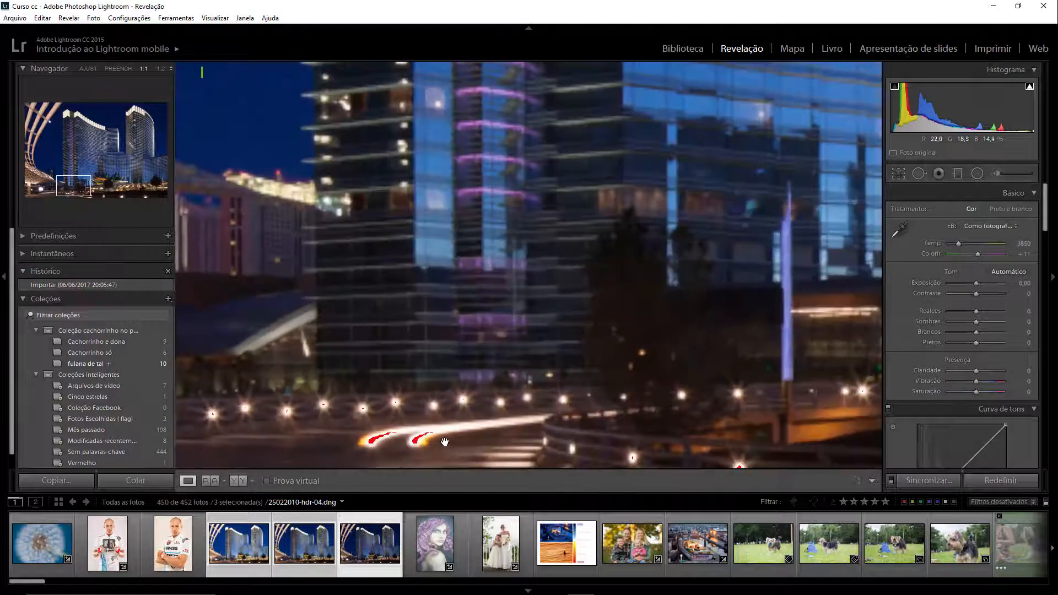
{"action": "left_click", "coordinate": [513, 422]}
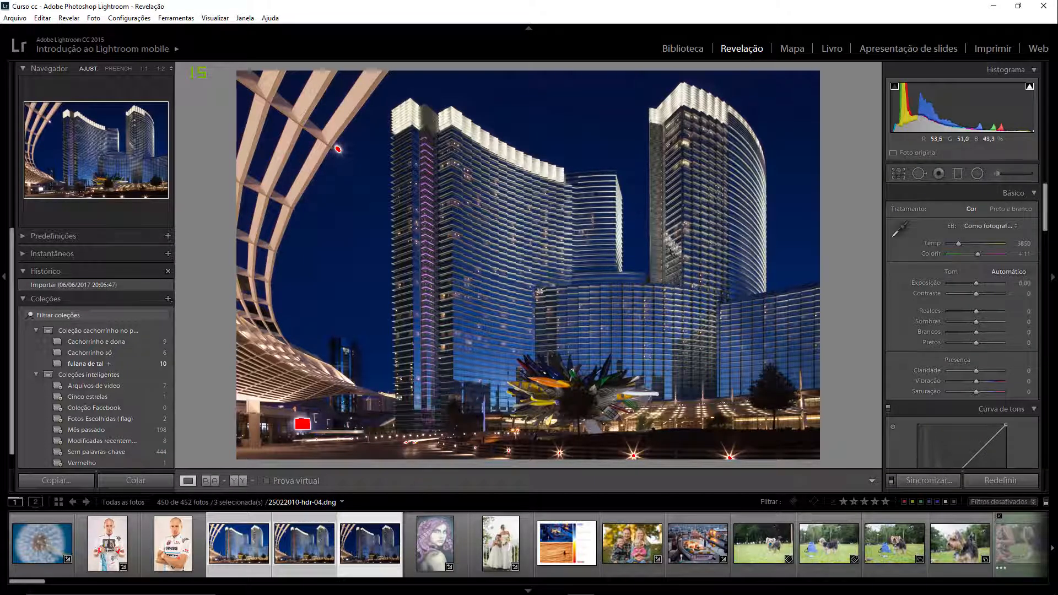
{"action": "key", "text": "Right"}
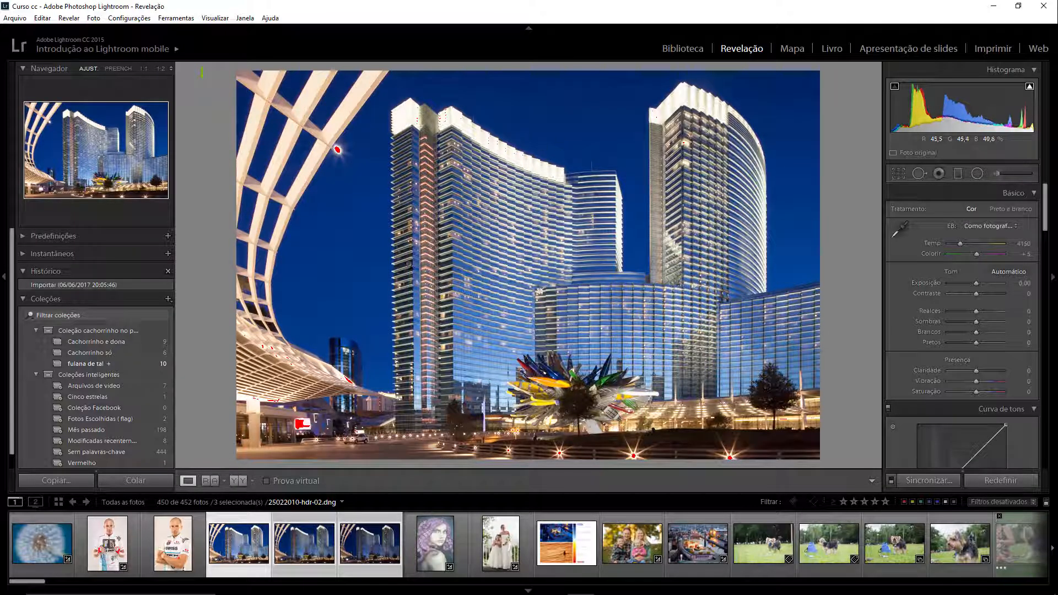
{"action": "left_click", "coordinate": [500, 394]}
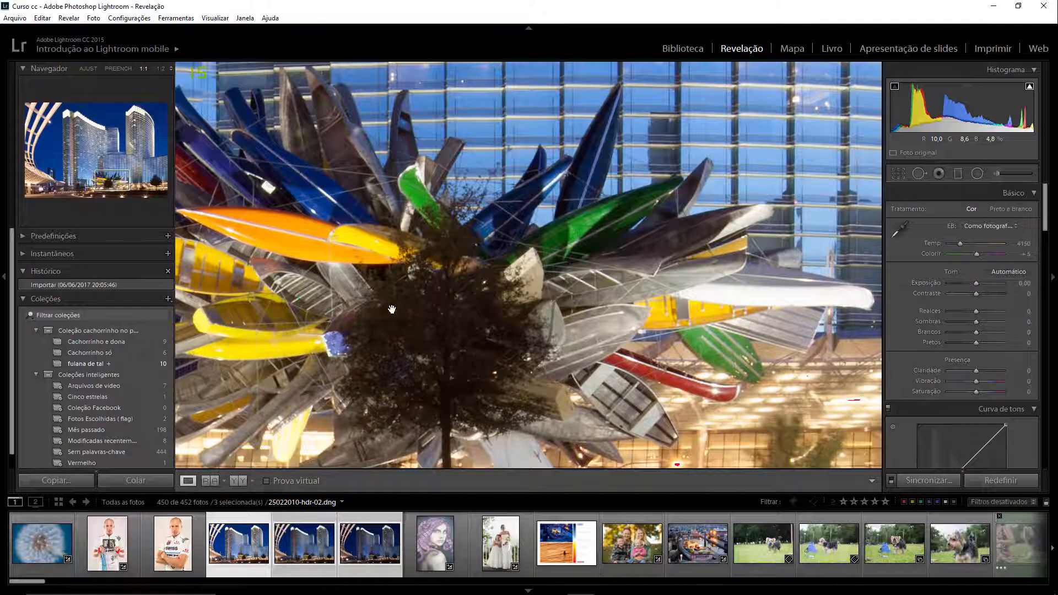
{"action": "left_click", "coordinate": [361, 344]}
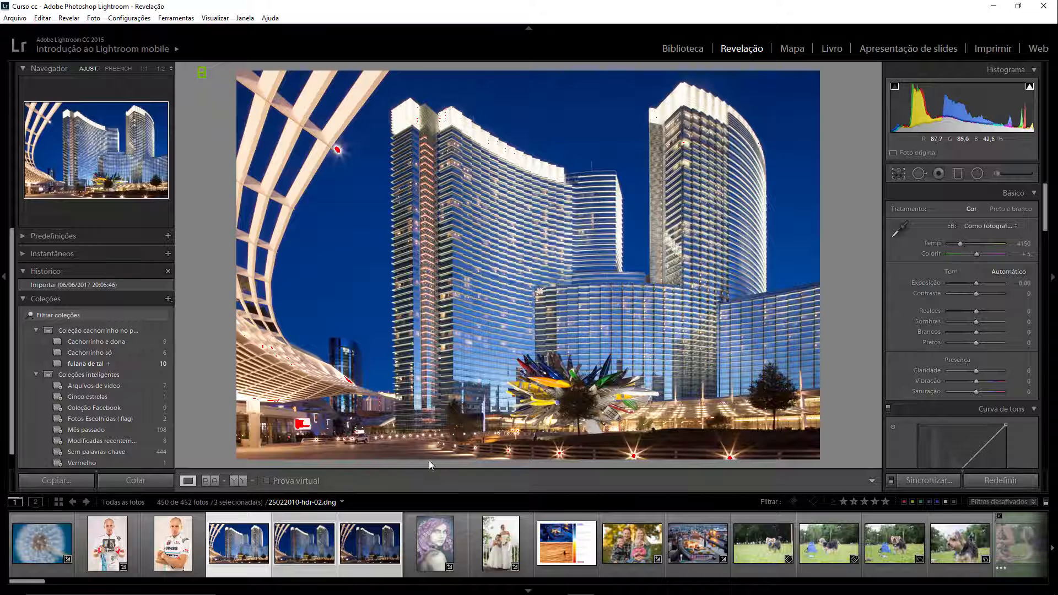
{"action": "left_click", "coordinate": [363, 547]}
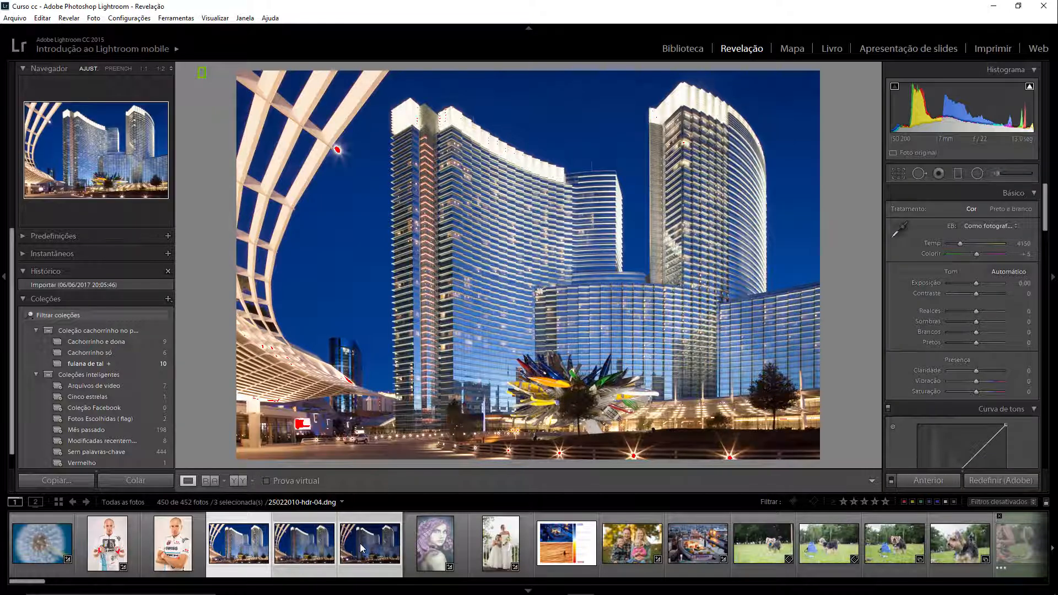
Open the HDR photo merge preview for the three selected hotel exposures, 25022010-hdr-02, -03 and -04.
{"action": "left_click", "coordinate": [441, 550]}
{"action": "left_click", "coordinate": [367, 549]}
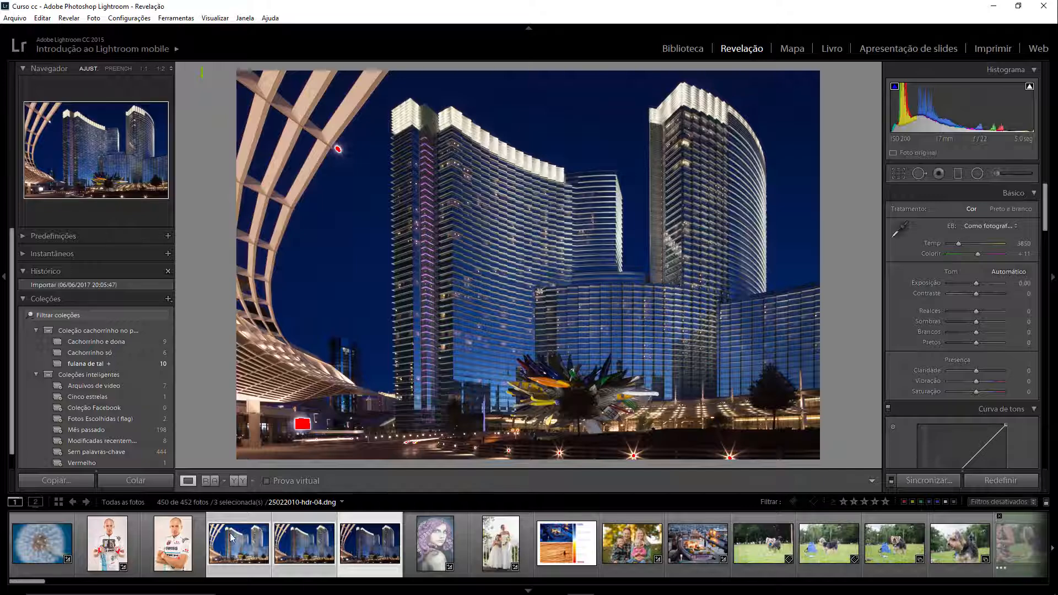
{"action": "right_click", "coordinate": [284, 540]}
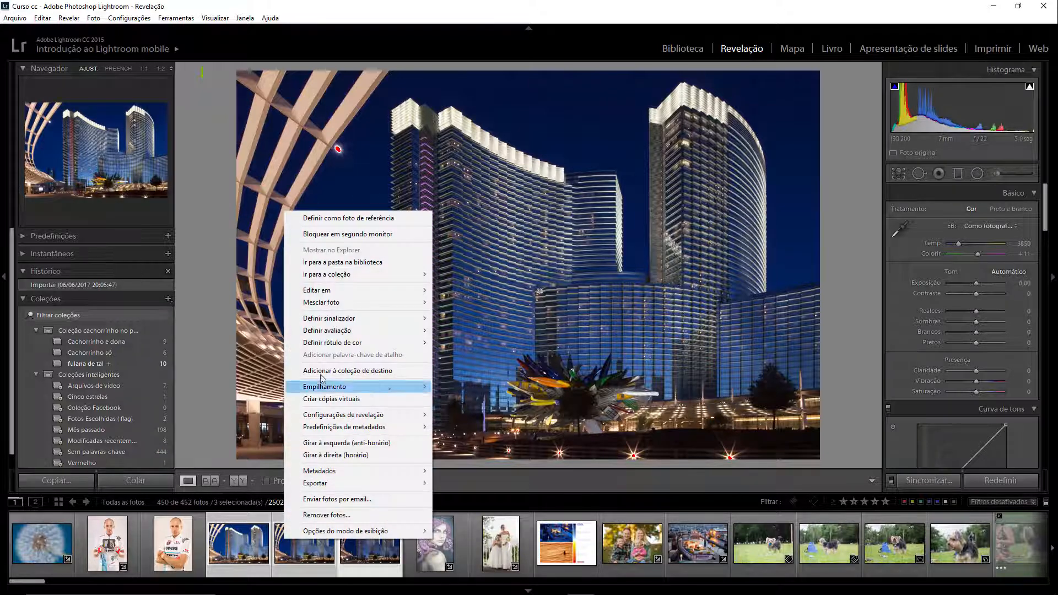
{"action": "mouse_move", "coordinate": [330, 303]}
{"action": "left_click", "coordinate": [461, 302]}
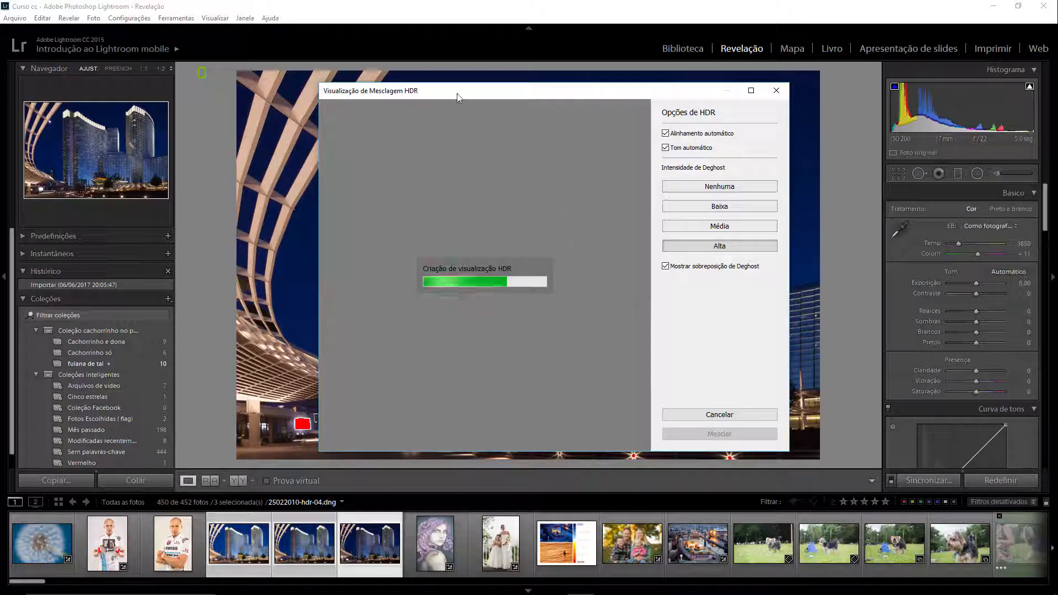
{"action": "left_click_drag", "start_coordinate": [456, 91], "coordinate": [479, 97]}
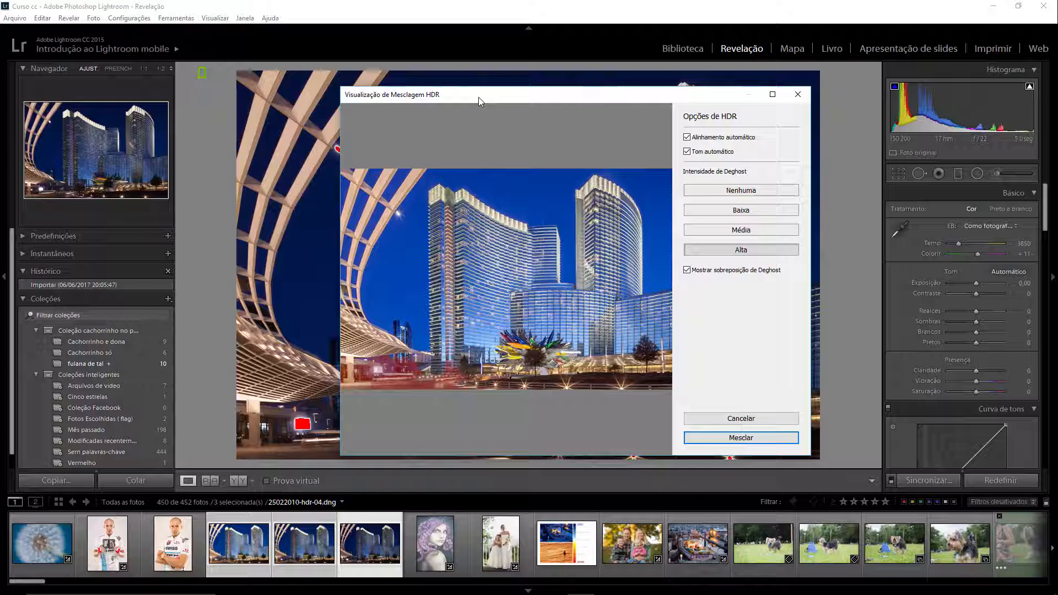
{"action": "left_click_drag", "start_coordinate": [479, 97], "coordinate": [452, 94]}
Inspect the HDR merge preview up close, including the towers and the deghost overlay over the street.
{"action": "left_click", "coordinate": [488, 249]}
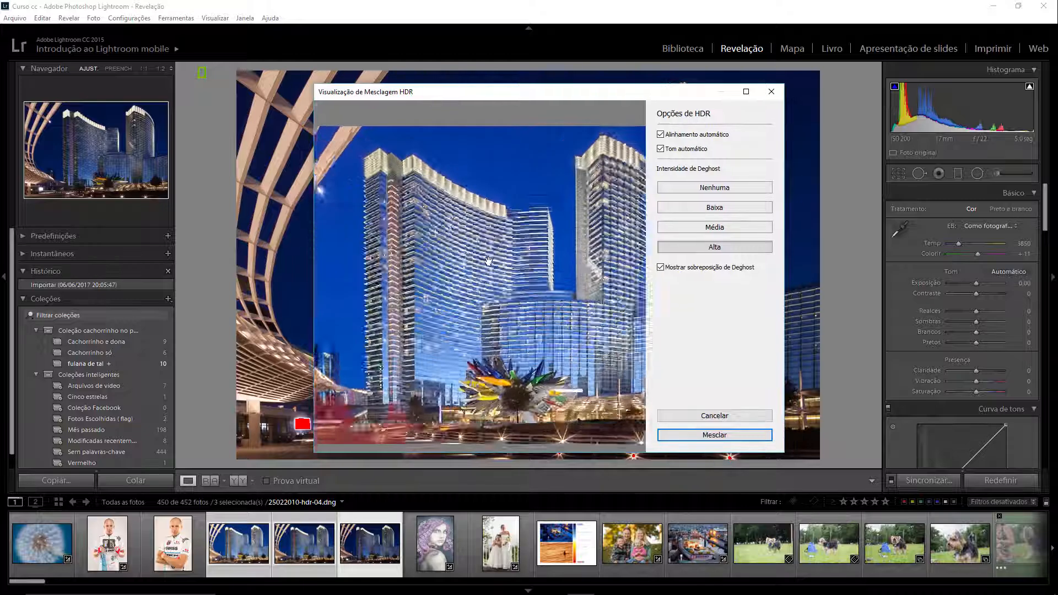
{"action": "left_click_drag", "start_coordinate": [485, 307], "coordinate": [459, 197]}
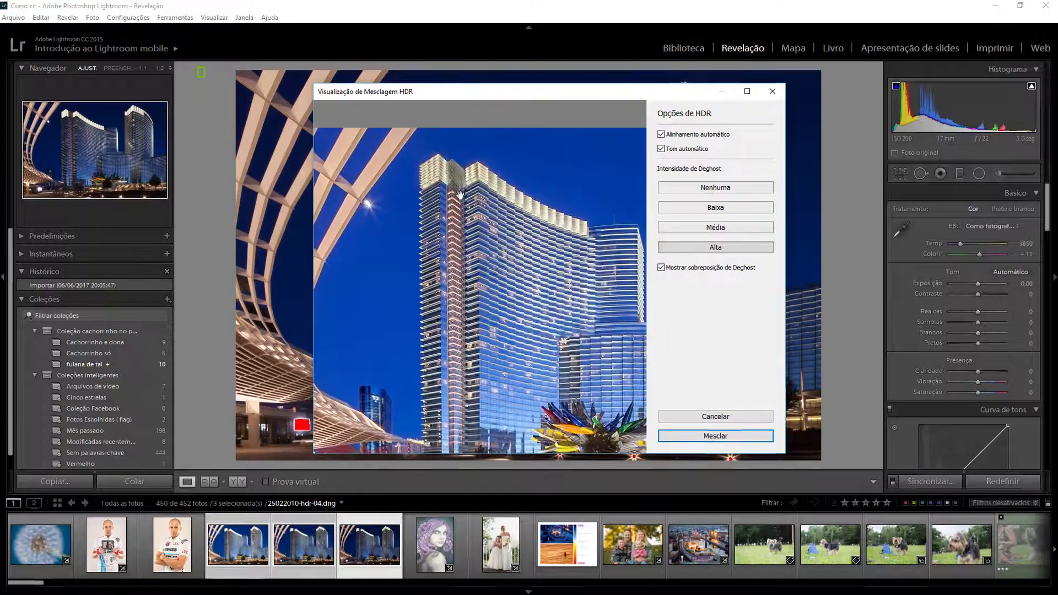
{"action": "left_click", "coordinate": [560, 224]}
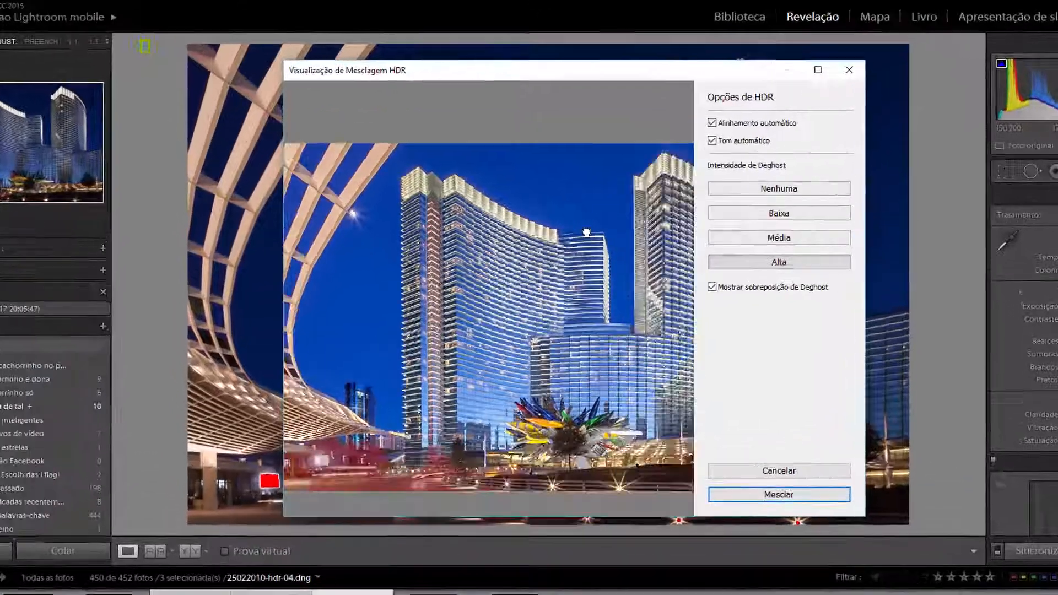
{"action": "left_click", "coordinate": [625, 297]}
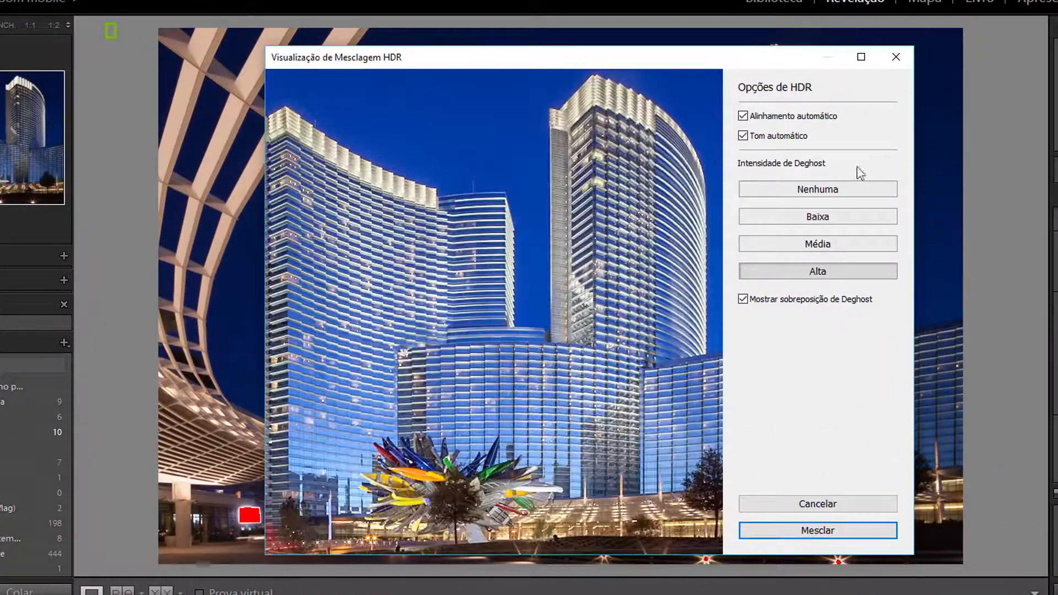
{"action": "left_click_drag", "start_coordinate": [635, 258], "coordinate": [545, 215]}
{"action": "left_click_drag", "start_coordinate": [555, 314], "coordinate": [657, 276]}
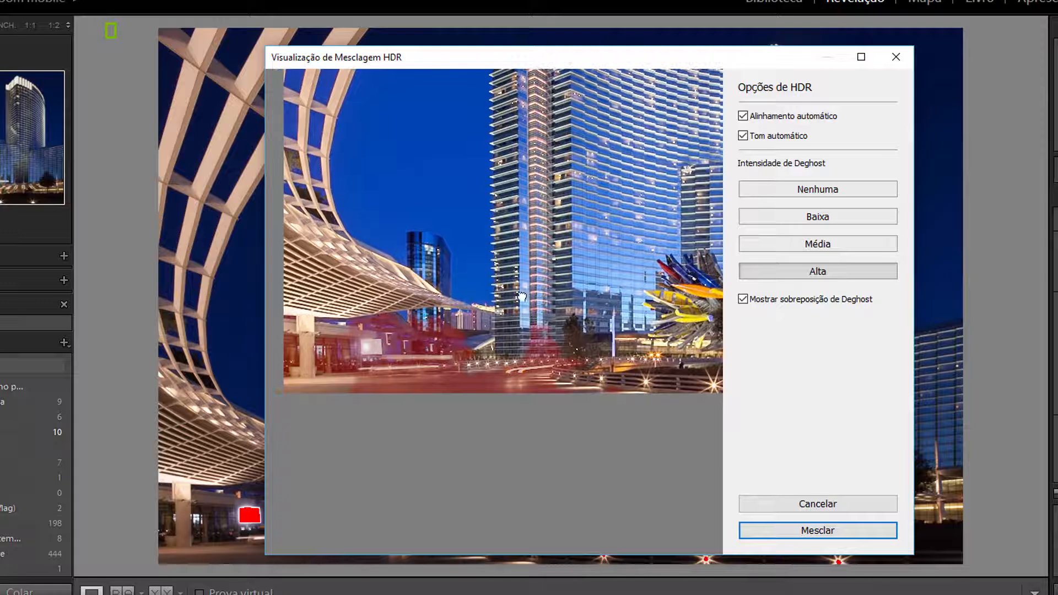
{"action": "mouse_move", "coordinate": [523, 296]}
{"action": "left_mouse_down"}
{"action": "mouse_move", "coordinate": [574, 302]}
{"action": "mouse_move", "coordinate": [495, 274]}
{"action": "left_mouse_up"}
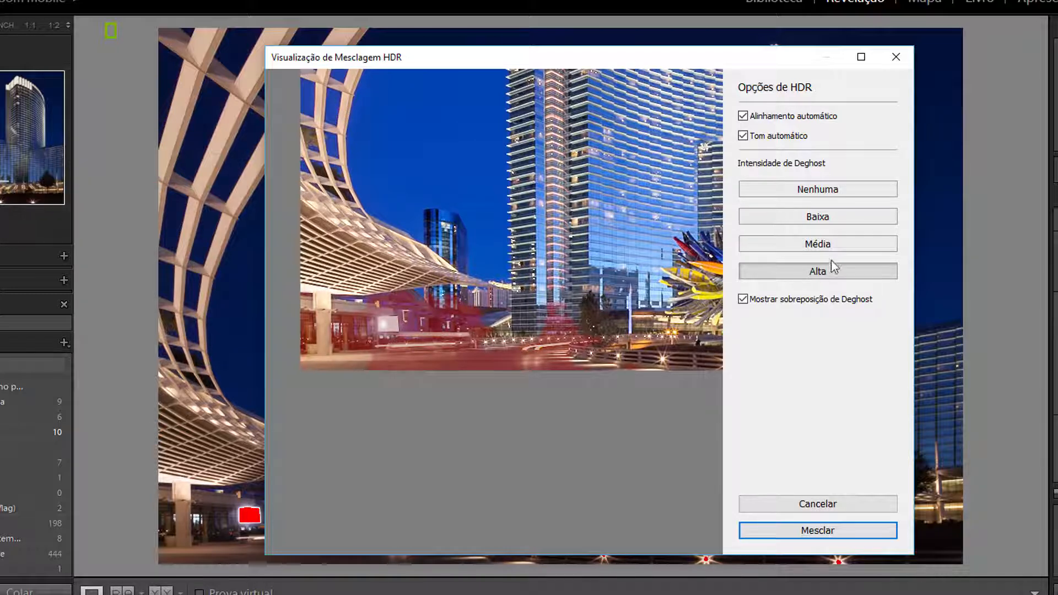
Preview the merge with deghost intensity Nenhuma, examine the street area, and set the intensity back to Alta.
{"action": "left_click", "coordinate": [835, 193]}
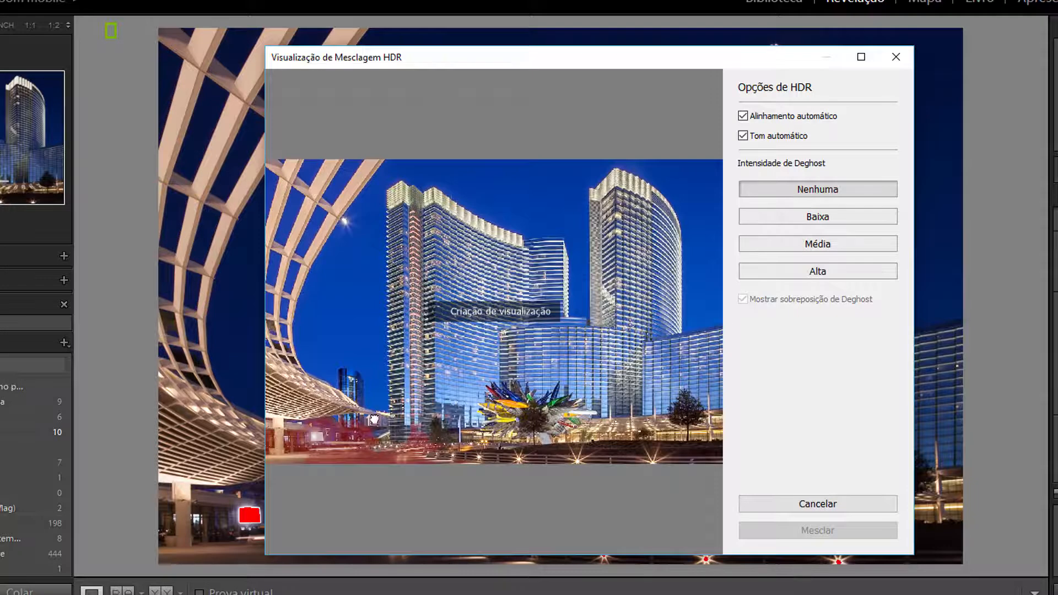
{"action": "left_click", "coordinate": [381, 435]}
{"action": "left_click_drag", "start_coordinate": [361, 469], "coordinate": [454, 405]}
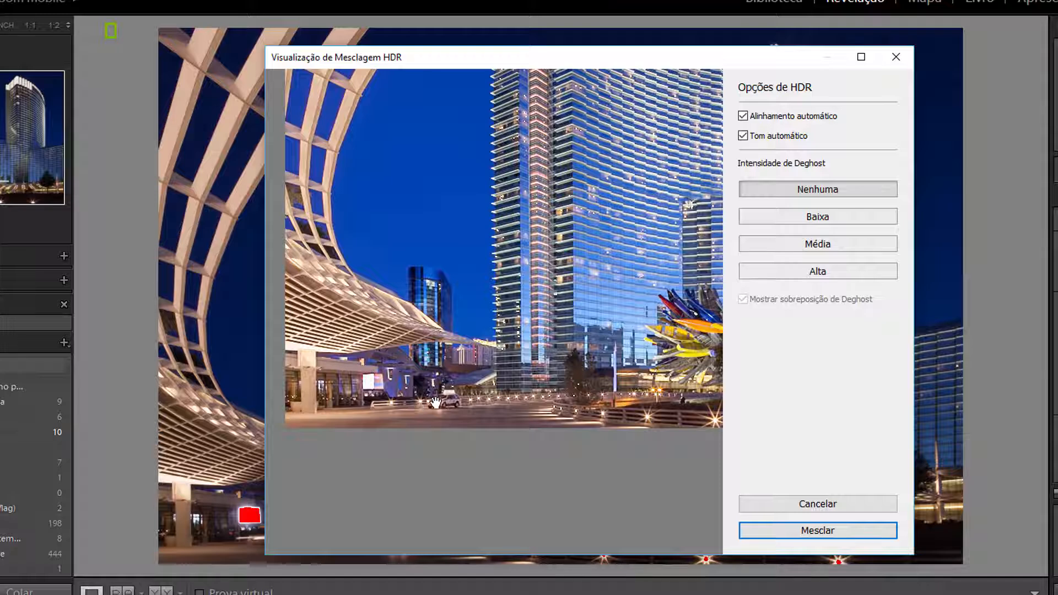
{"action": "left_click", "coordinate": [826, 273]}
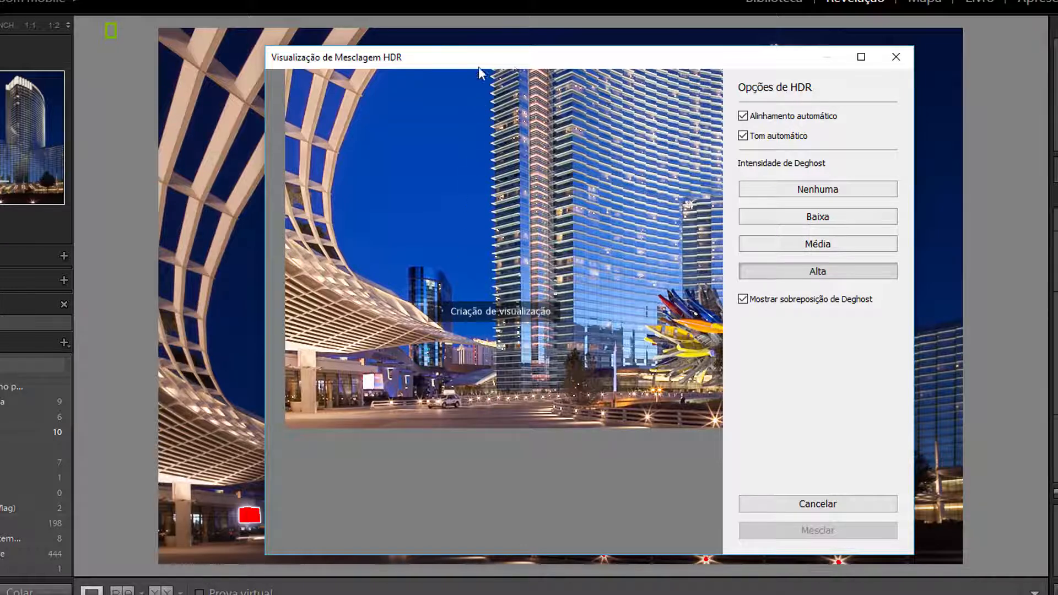
{"action": "left_click_drag", "start_coordinate": [485, 65], "coordinate": [428, 63]}
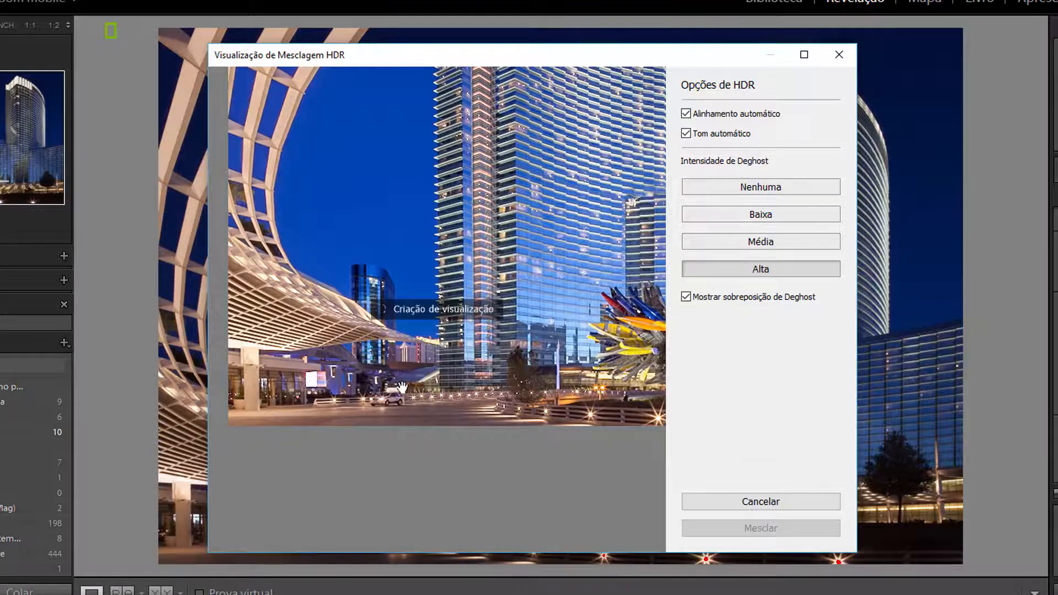
{"action": "left_click", "coordinate": [441, 371]}
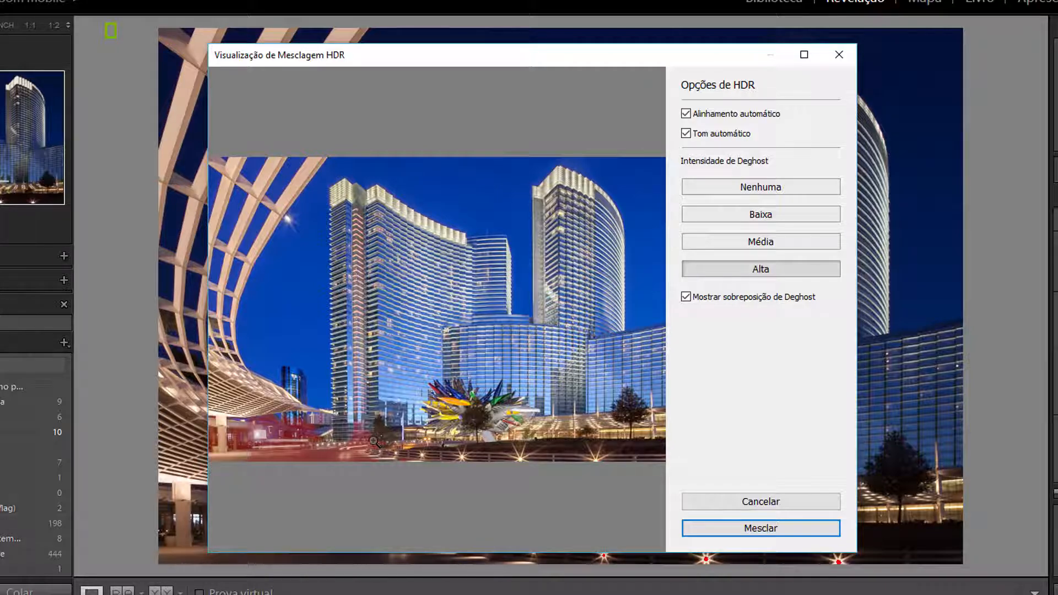
Switch automatic alignment off and back on, and merge the three exposures into an HDR photo.
{"action": "left_click", "coordinate": [756, 114]}
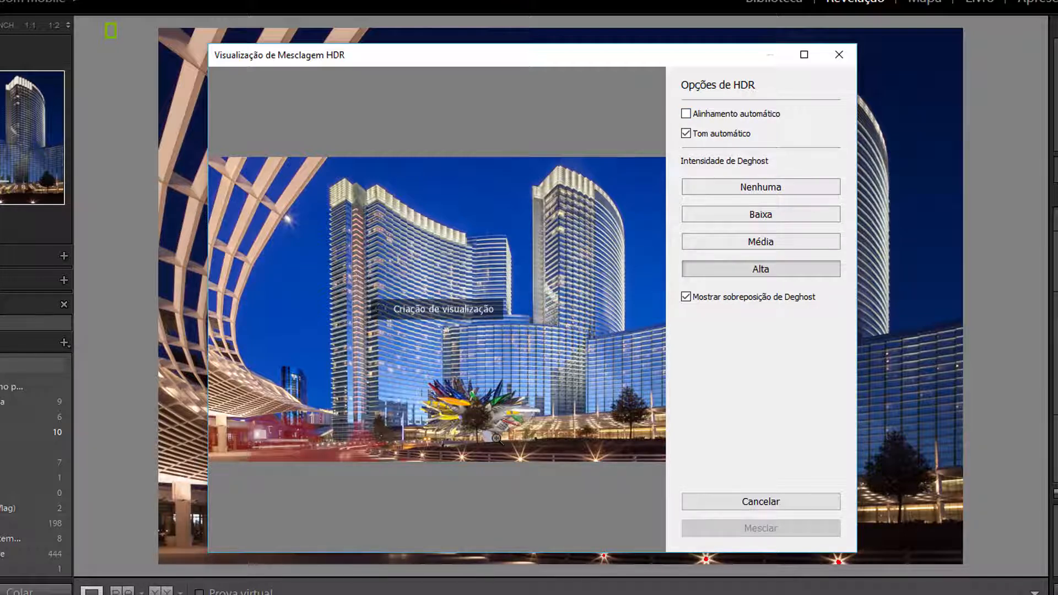
{"action": "left_click", "coordinate": [733, 115]}
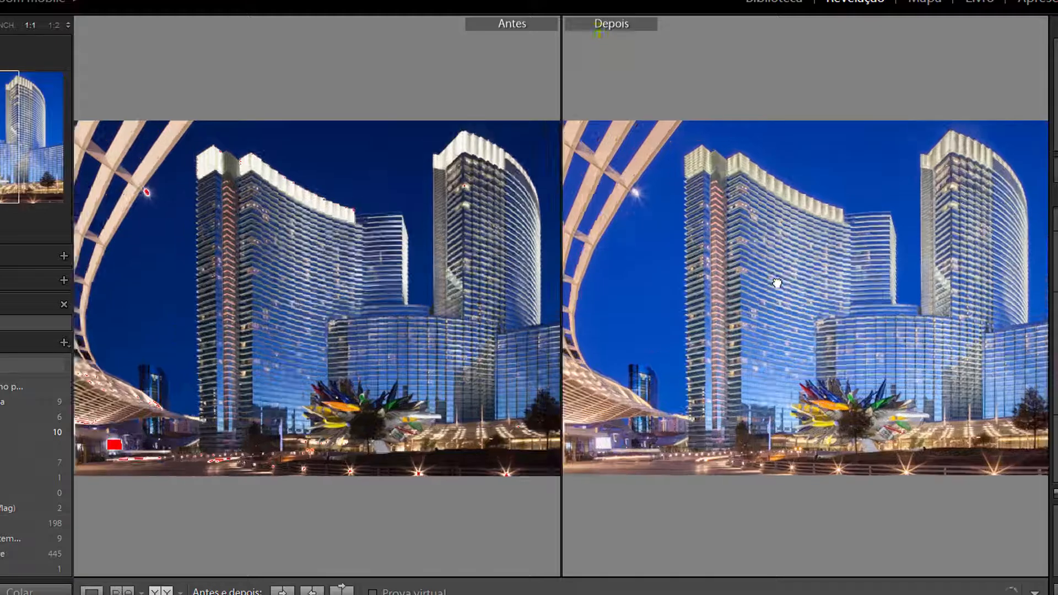
Examine the building facade at 1:1 in the before/after comparison of the merged HDR photo.
{"action": "left_click", "coordinate": [780, 284]}
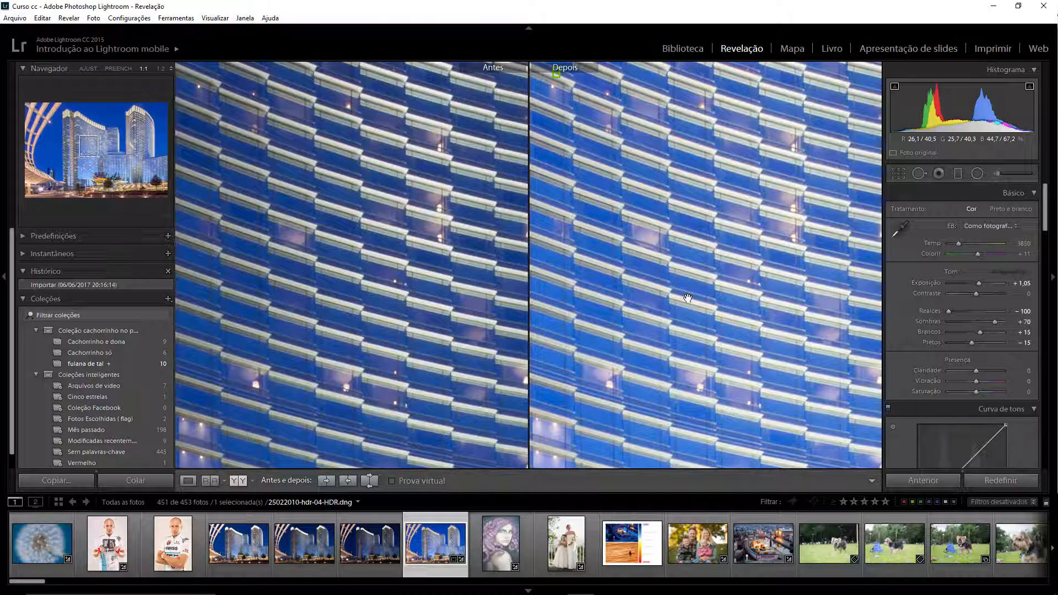
{"action": "left_click", "coordinate": [414, 257]}
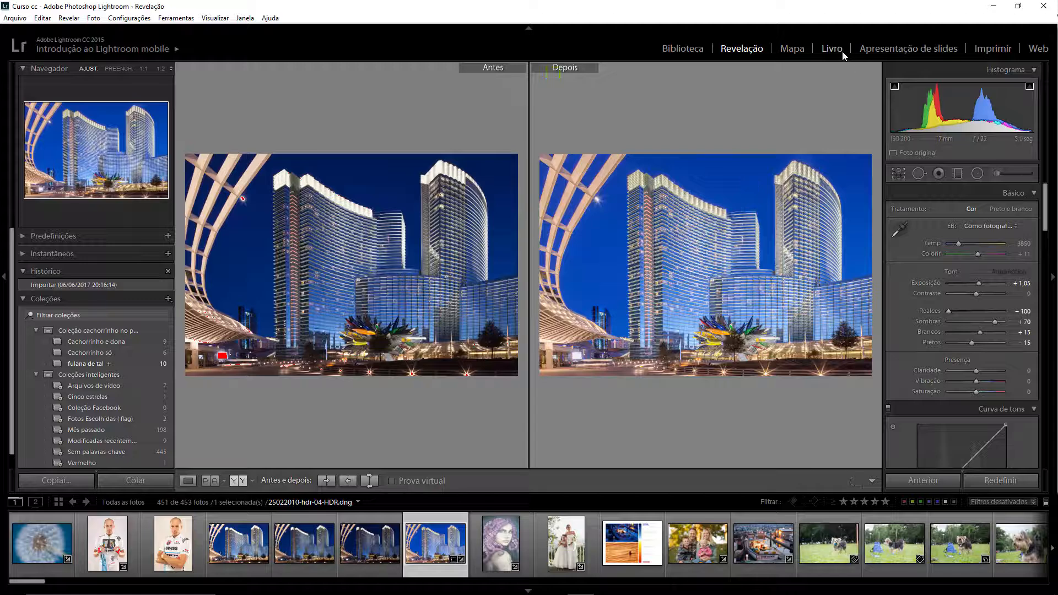